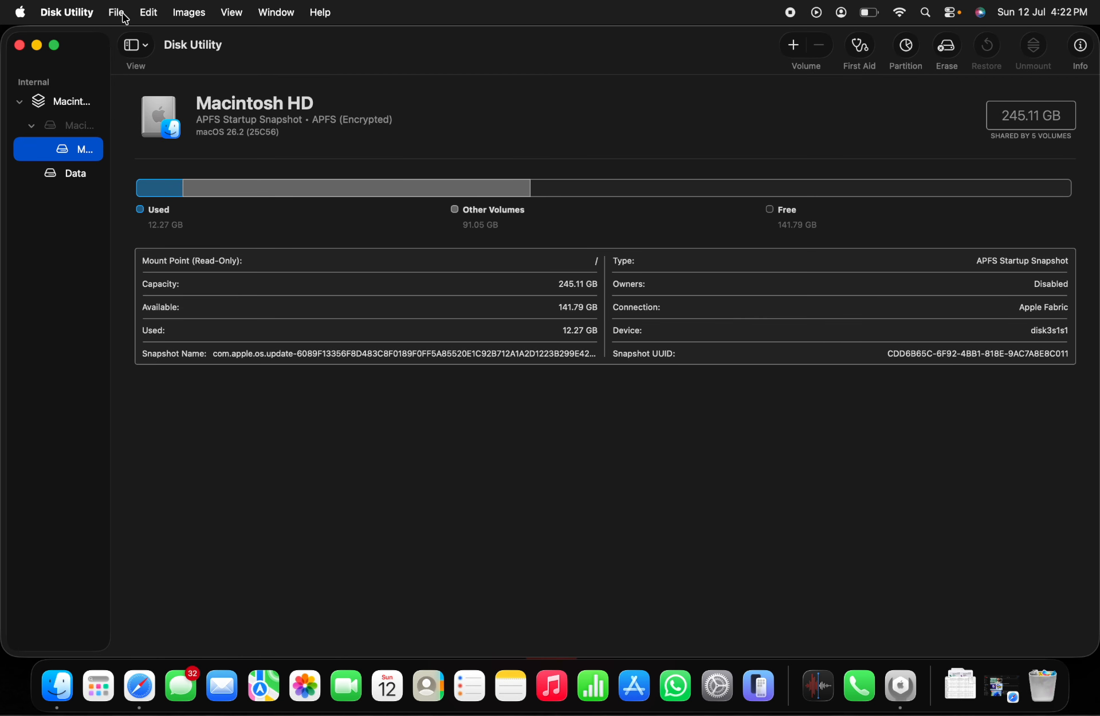
# Start a new blank disk image and set its volume name to "mac secure".
pyautogui.click(116, 14)
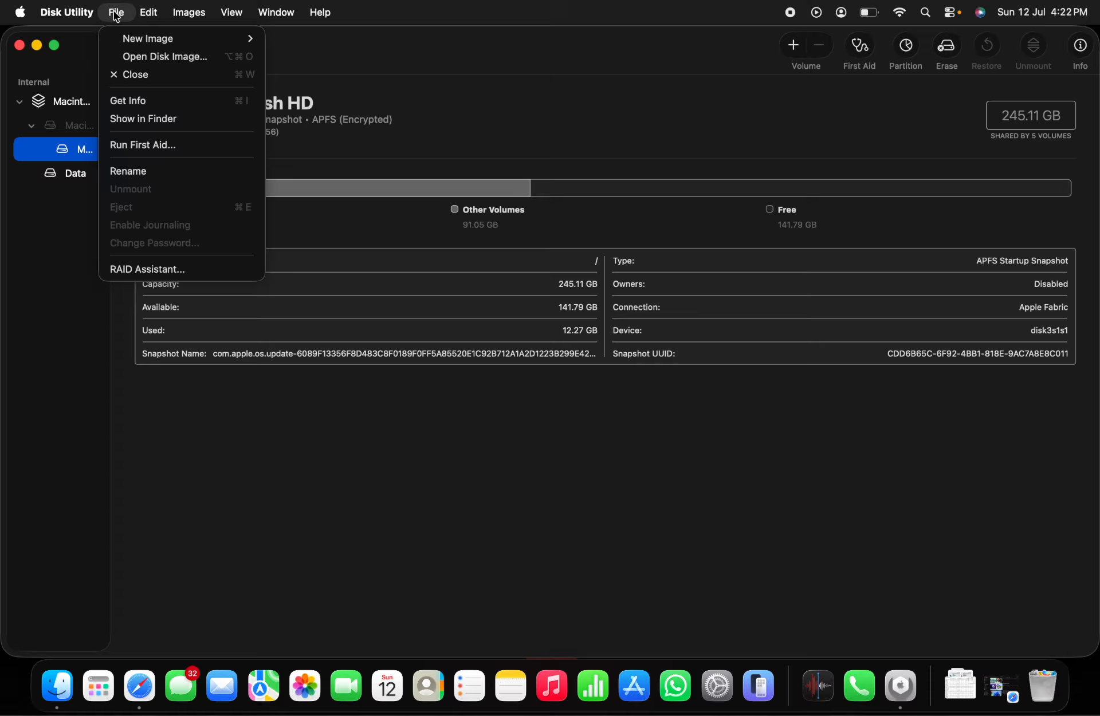
pyautogui.moveTo(142, 46)
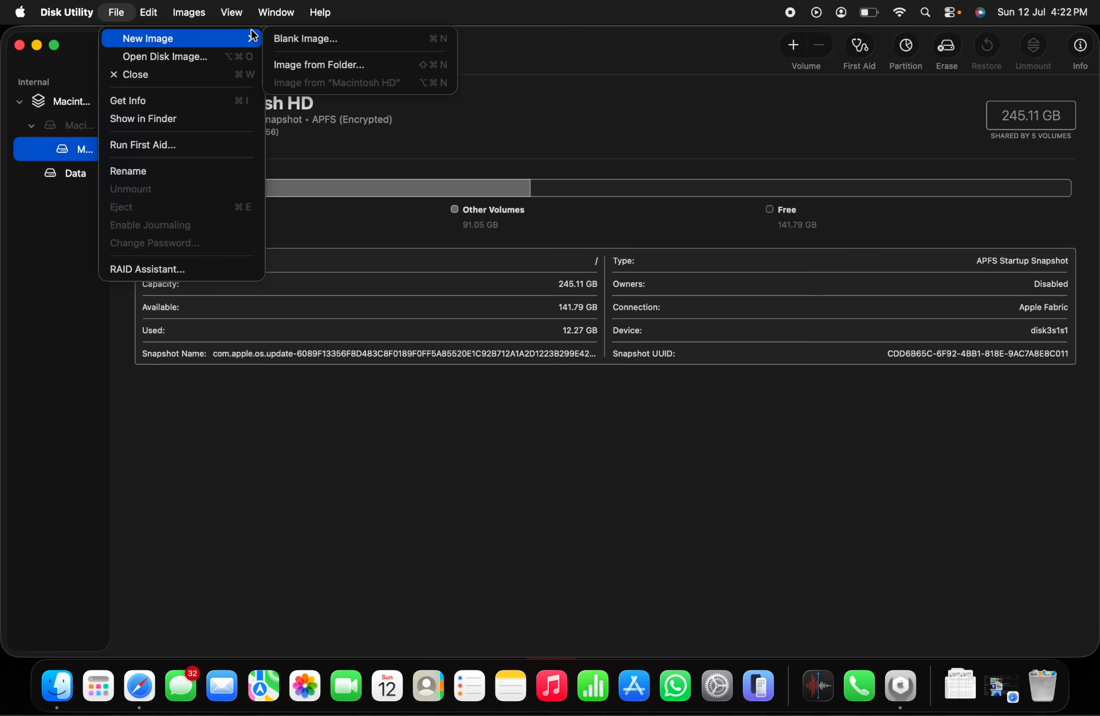
pyautogui.click(282, 40)
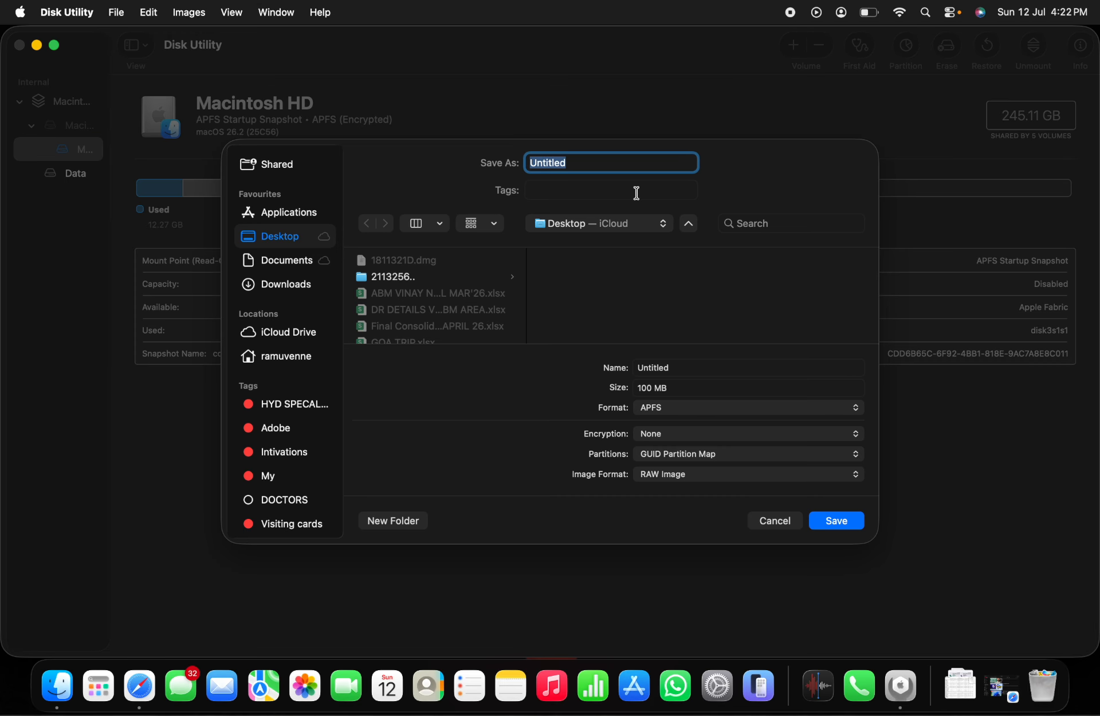
pyautogui.click(699, 367)
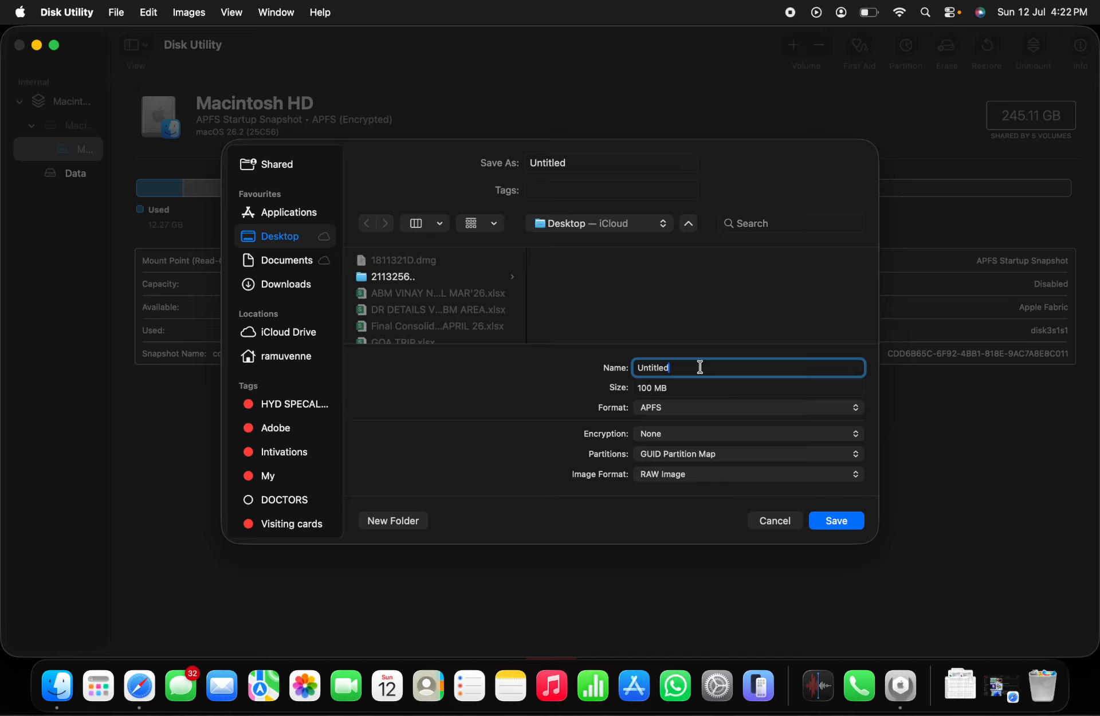
pyautogui.press('BackSpace')
pyautogui.press('BackSpace')
pyautogui.press('BackSpace')
pyautogui.press('BackSpace')
pyautogui.press('BackSpace')
pyautogui.press('BackSpace')
pyautogui.press('BackSpace')
pyautogui.press('BackSpace')
pyautogui.write('mac secure')
# Set the size of the new disk image to 5 GB.
pyautogui.click(688, 389)
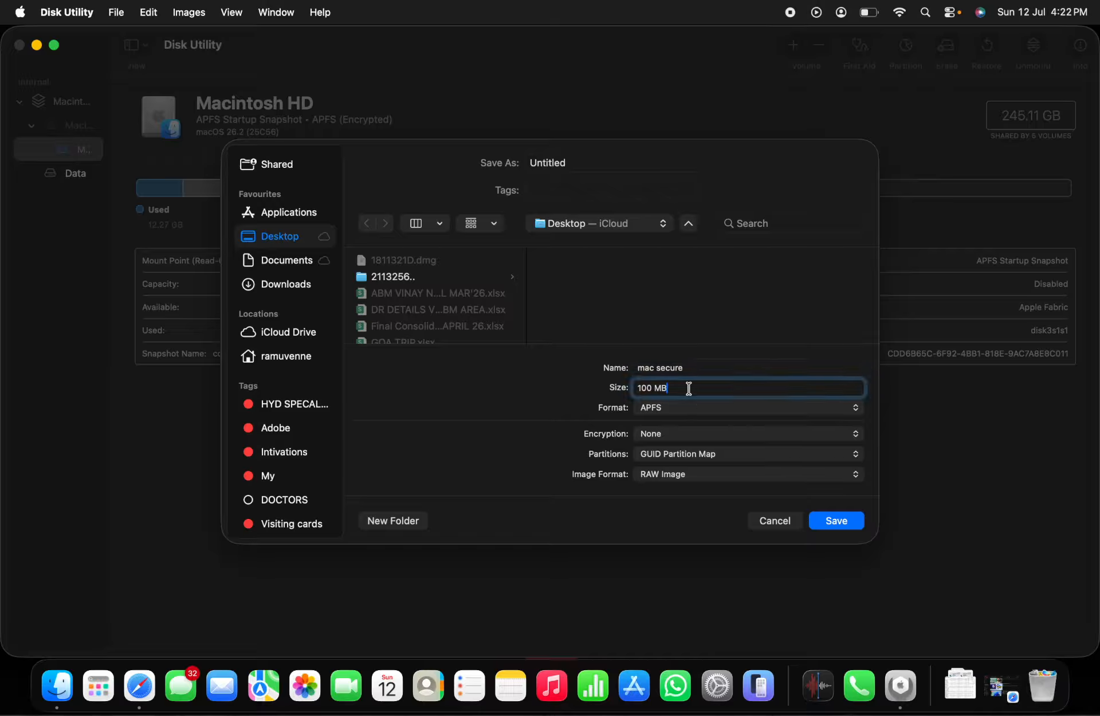
pyautogui.press('BackSpace')
pyautogui.press('BackSpace')
pyautogui.press('BackSpace')
pyautogui.press('BackSpace')
pyautogui.press('BackSpace')
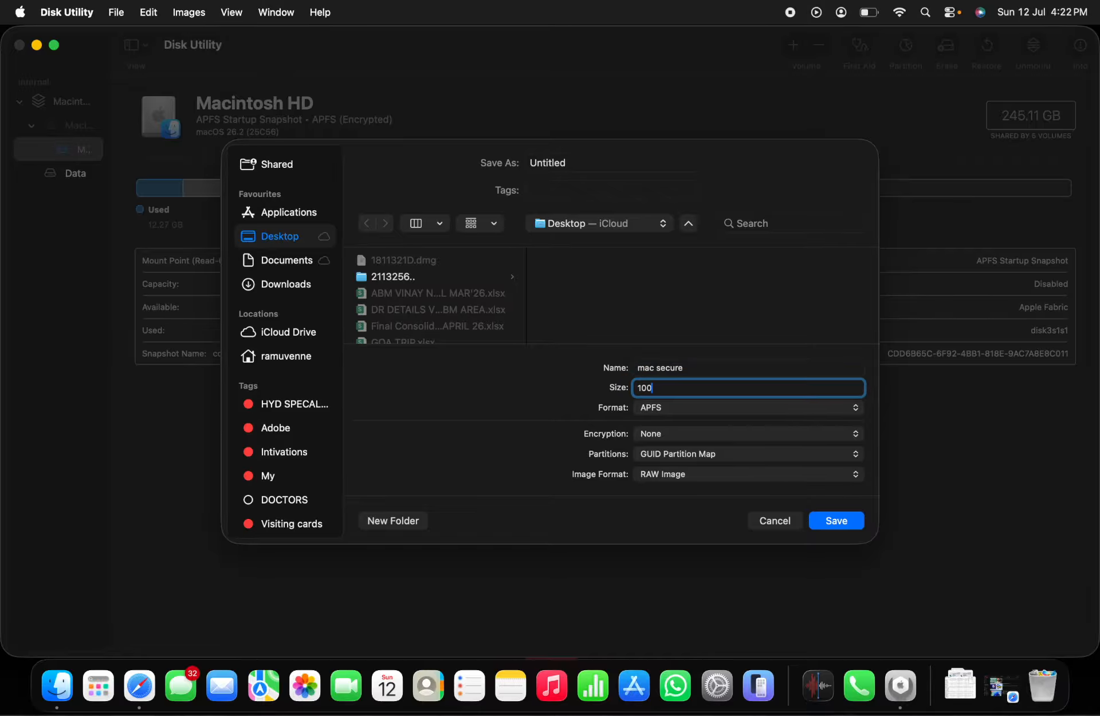
pyautogui.press('BackSpace')
pyautogui.write('5gb')
# Set the disk image's encryption to 256-bit AES (recommended) and save it to the Desktop.
pyautogui.click(653, 435)
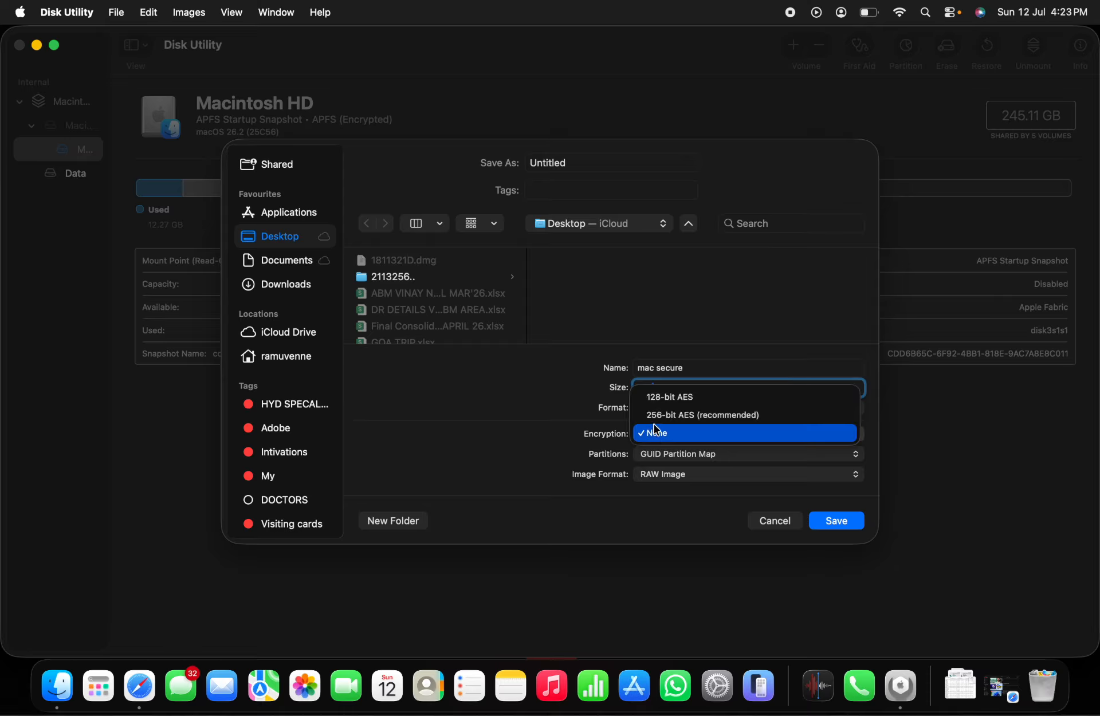
pyautogui.click(656, 416)
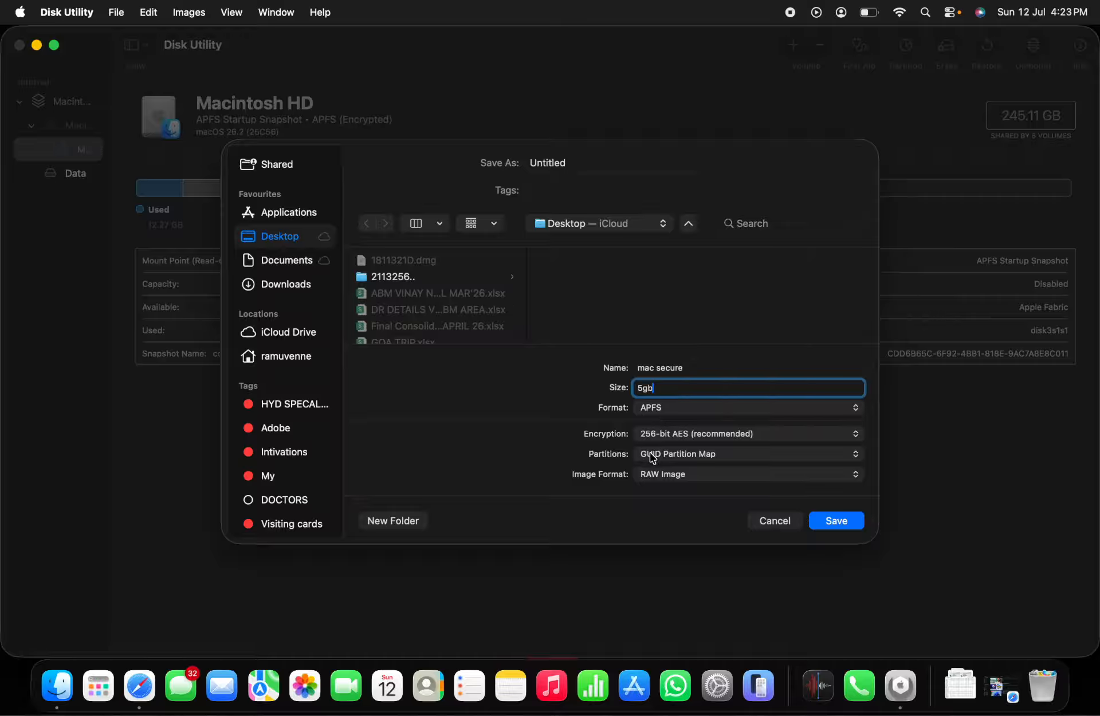
pyautogui.click(835, 522)
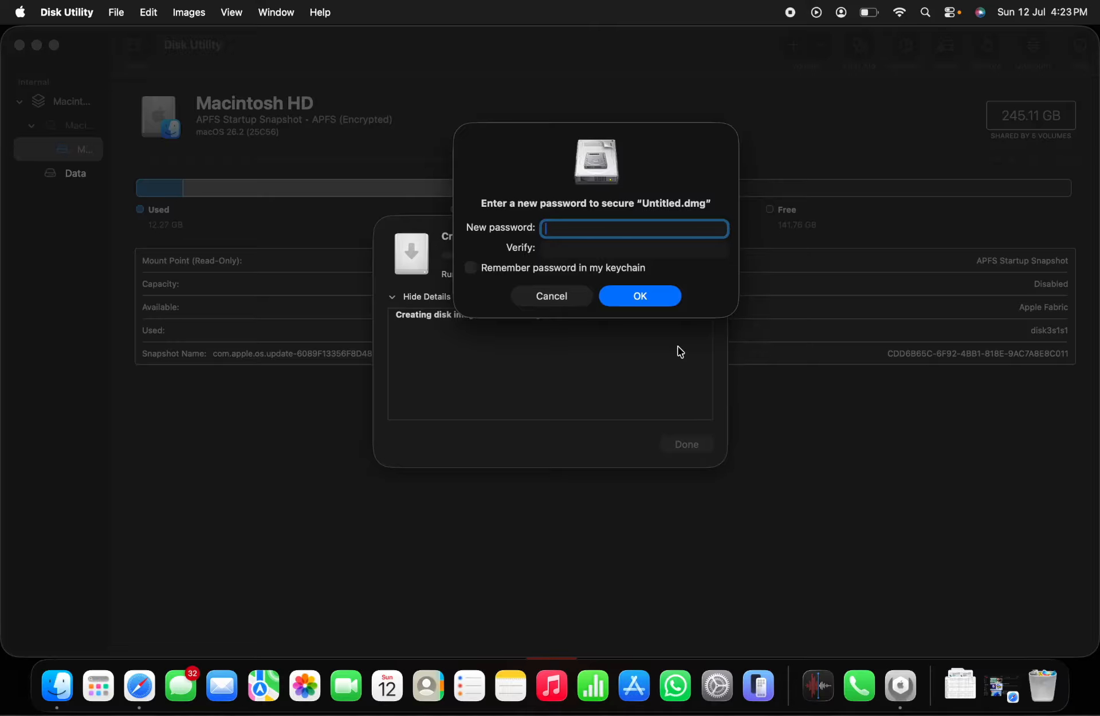
# Enter and verify a new password for the disk image, create it and close the finished operation's dialog.
pyautogui.write('•')
pyautogui.press('BackSpace')
pyautogui.write('•••')
pyautogui.click(711, 249)
pyautogui.write('••')
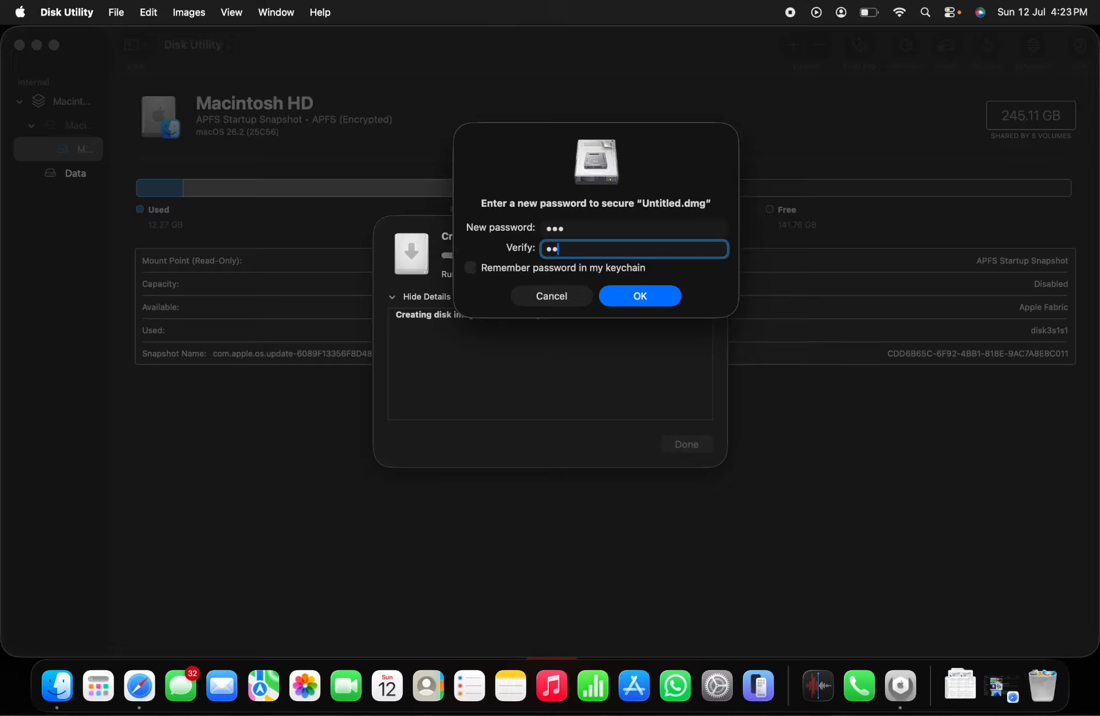
pyautogui.write('•')
pyautogui.click(616, 299)
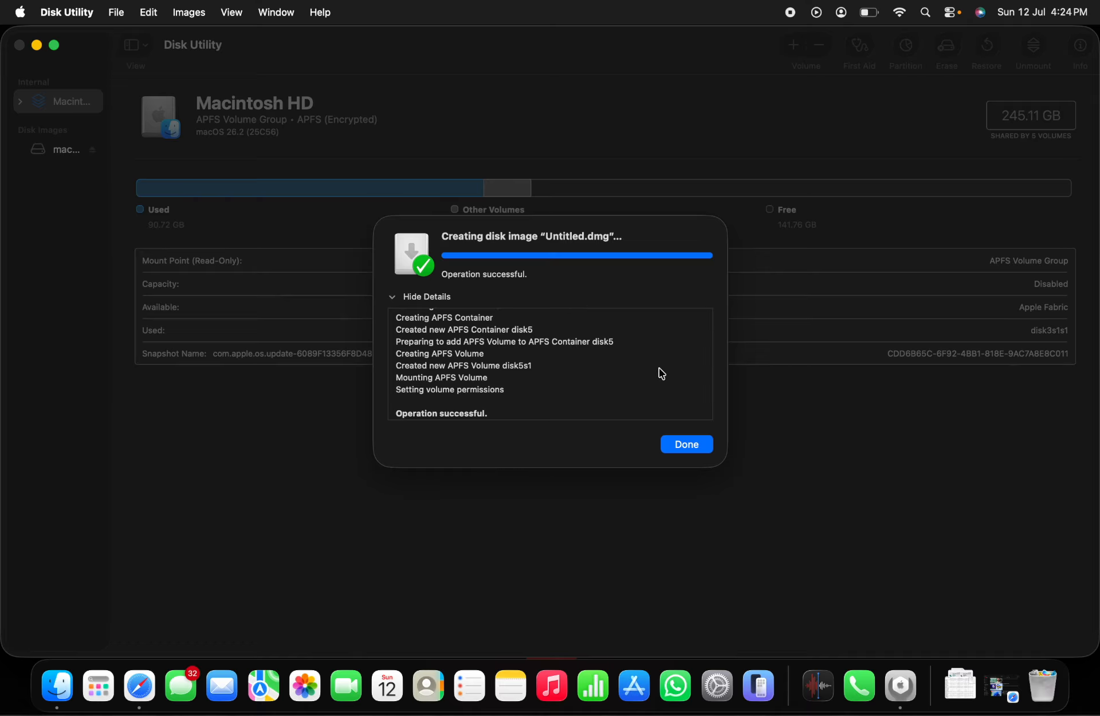
pyautogui.click(689, 445)
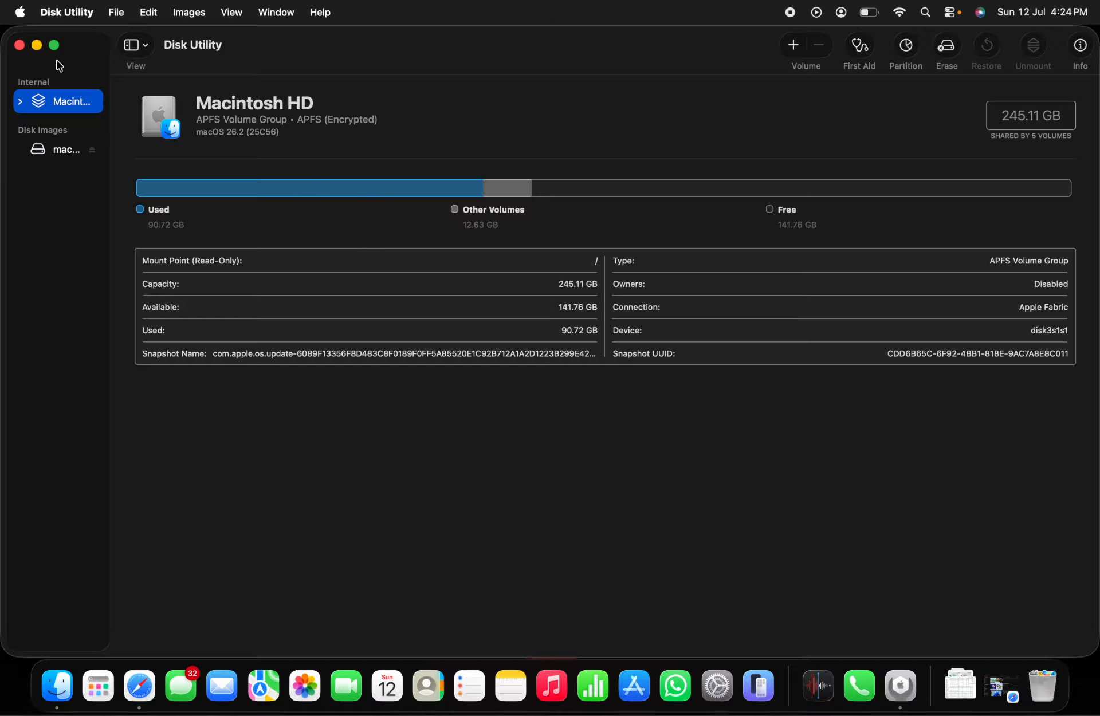
# Minimize Disk Utility, check the contents of the mac secure volume on the desktop, and eject the volume.
pyautogui.click(37, 45)
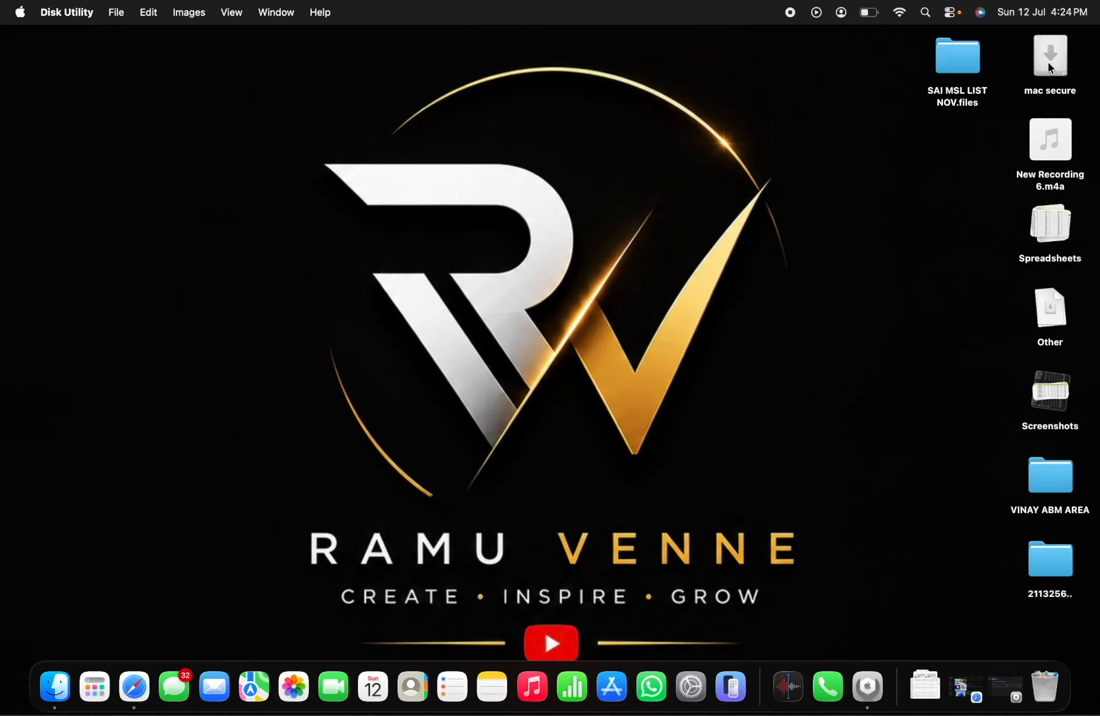
pyautogui.doubleClick(1050, 63)
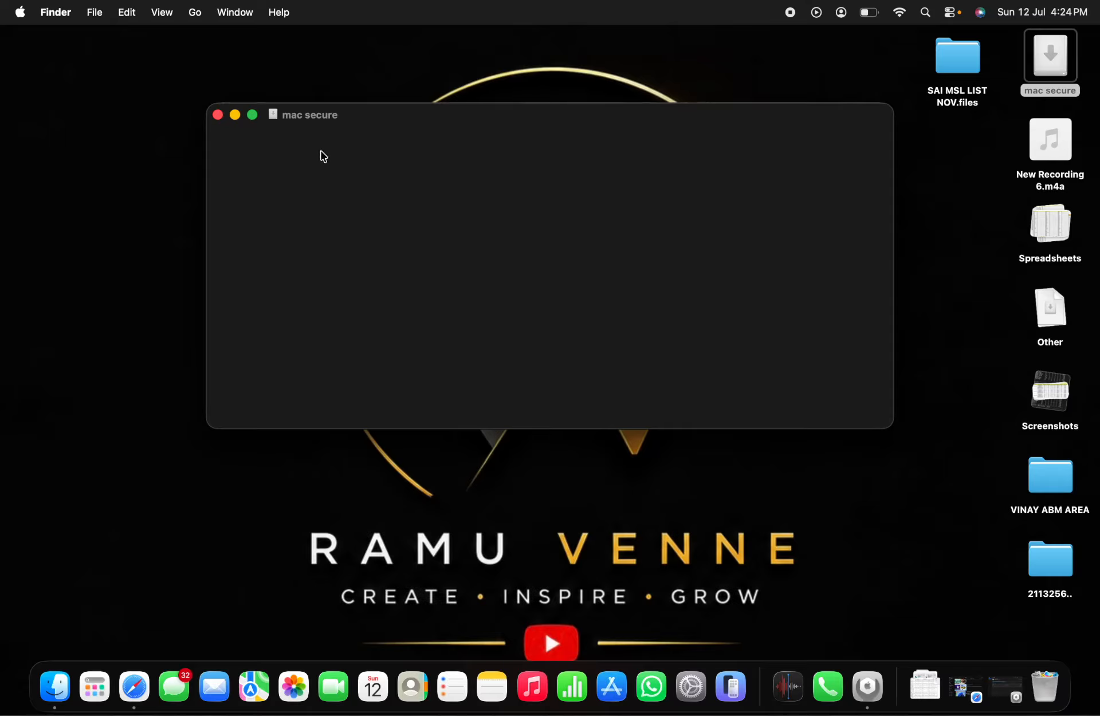
pyautogui.click(218, 115)
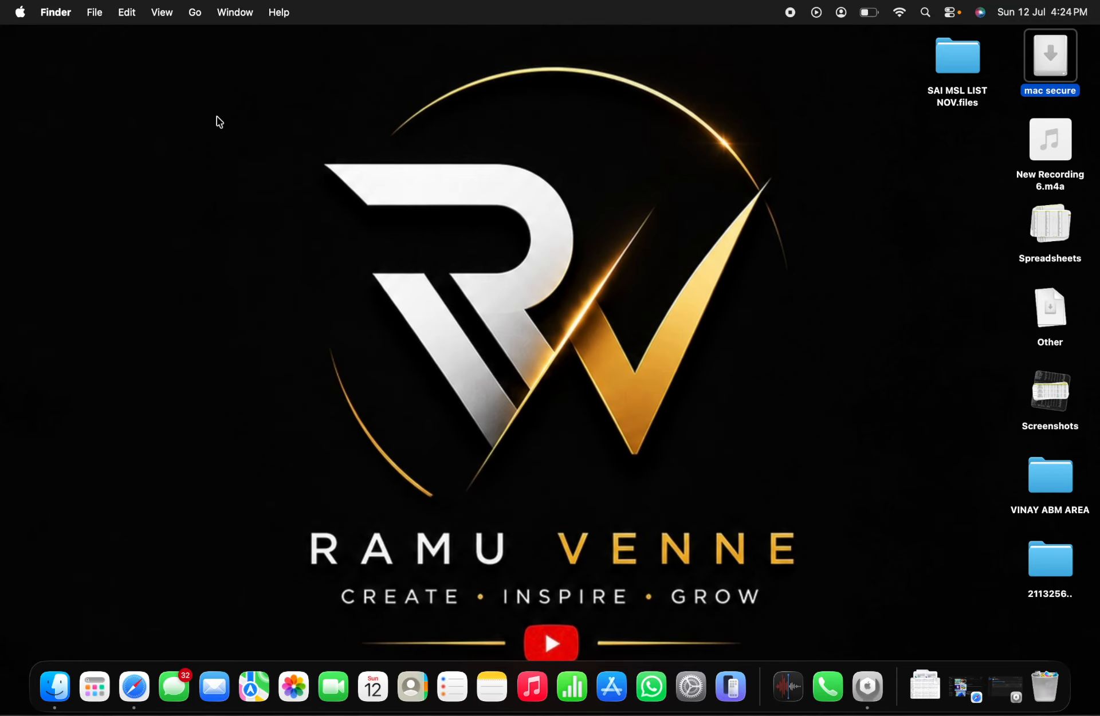
pyautogui.rightClick(1056, 56)
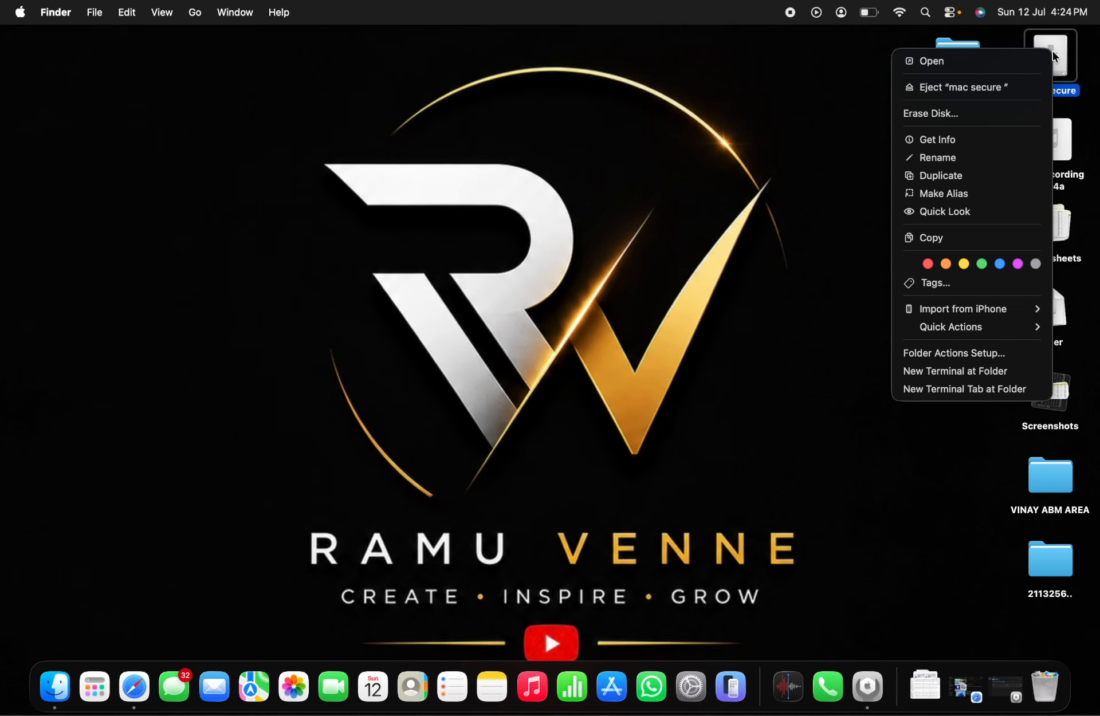
pyautogui.click(1016, 92)
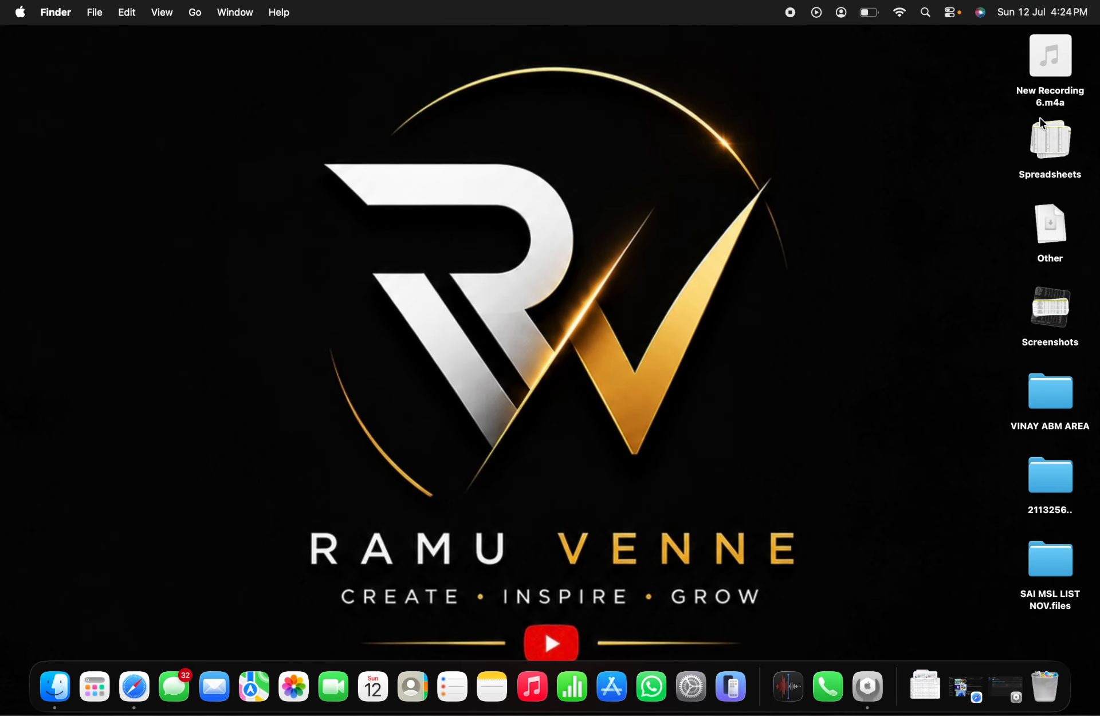
# Open Untitled.dmg from the desktop's Other stack and unlock it with the disk image password.
pyautogui.click(1055, 222)
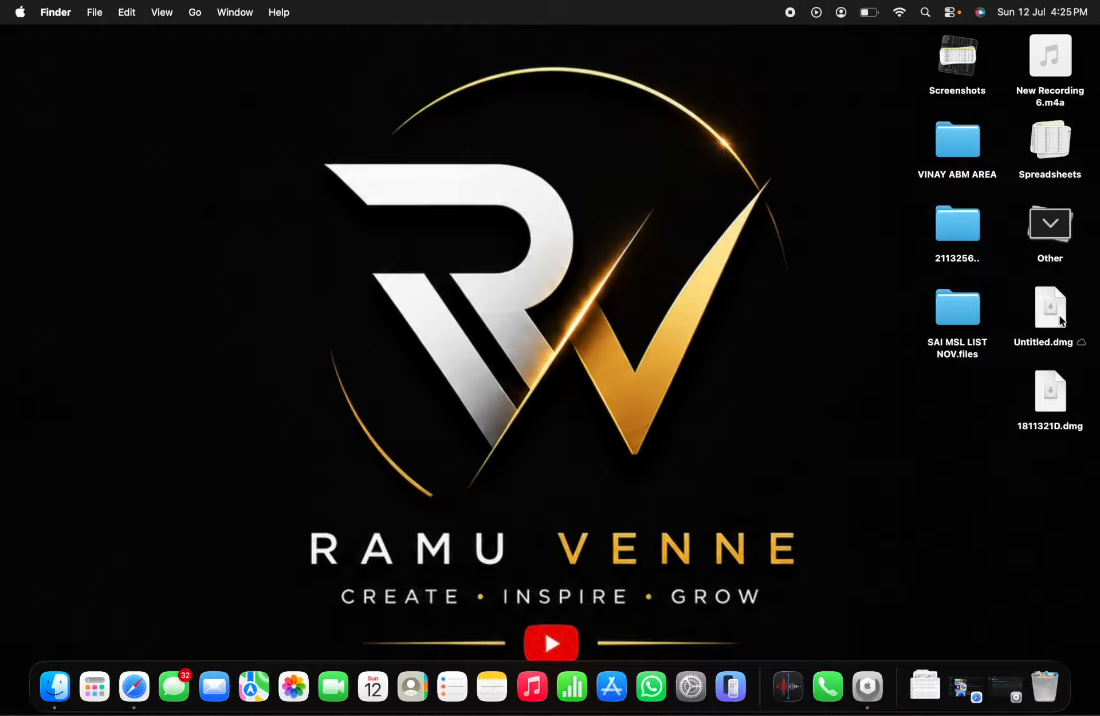
pyautogui.doubleClick(1043, 311)
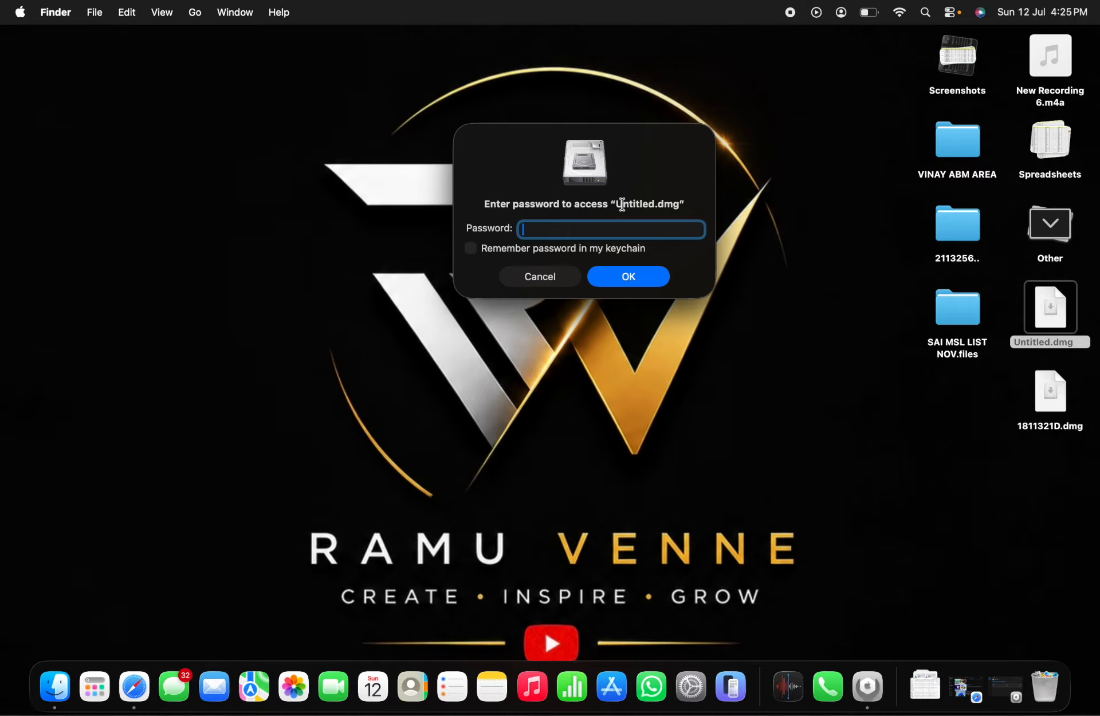
pyautogui.write('•••')
pyautogui.click(620, 277)
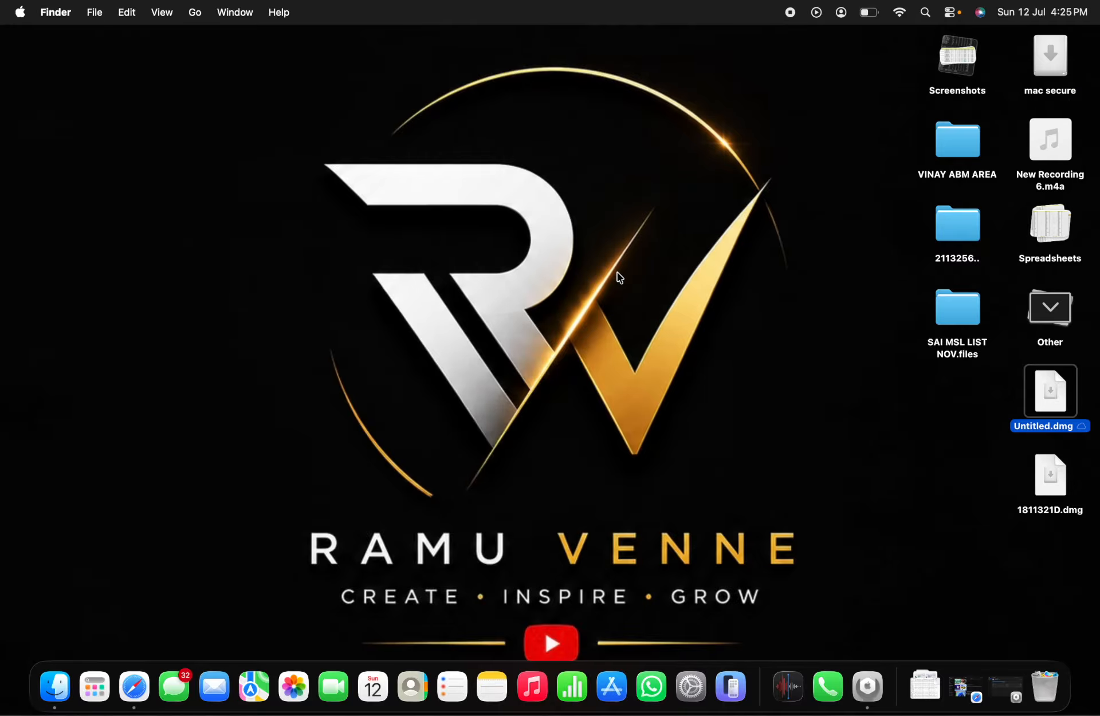
# Copy New Recording 6.m4a from the desktop into the mac secure volume and move the desktop original to the Bin.
pyautogui.doubleClick(1046, 58)
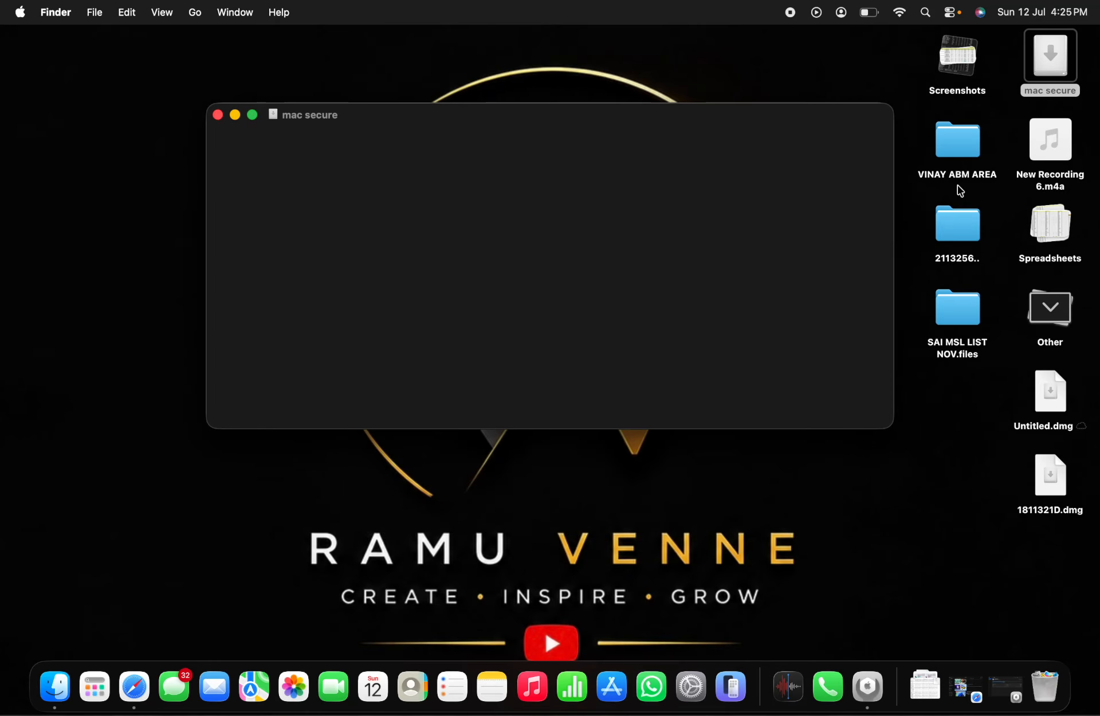
pyautogui.moveTo(1042, 142)
pyautogui.moveTo(1060, 153); pyautogui.dragTo(285, 166)
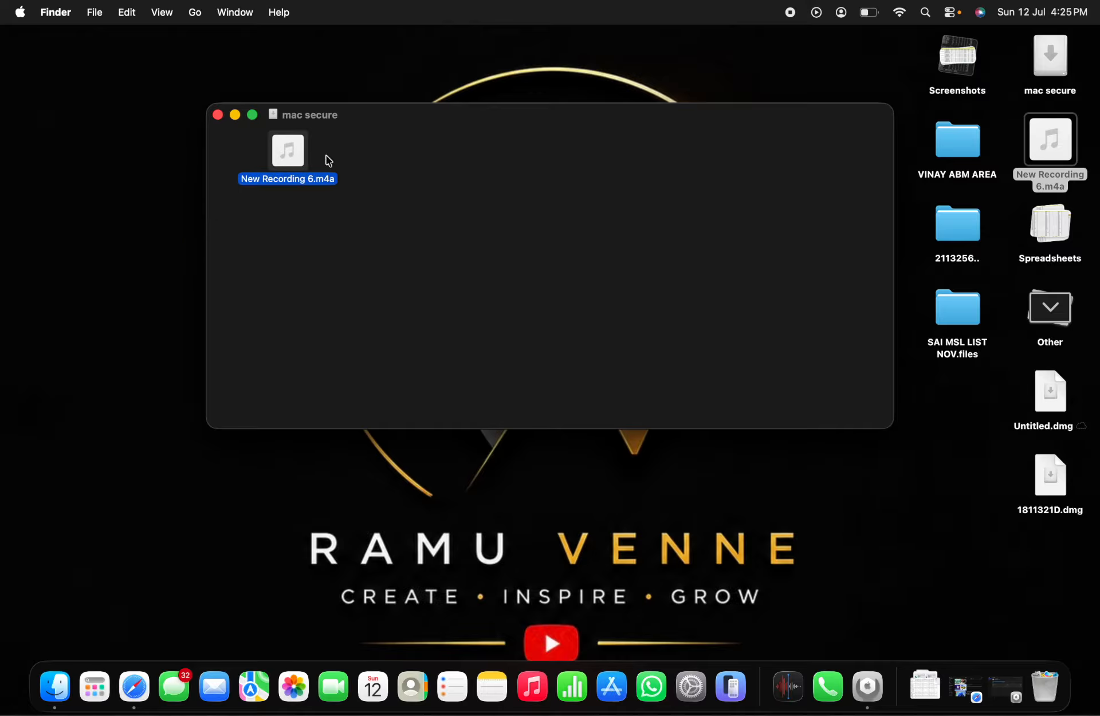
pyautogui.rightClick(1057, 139)
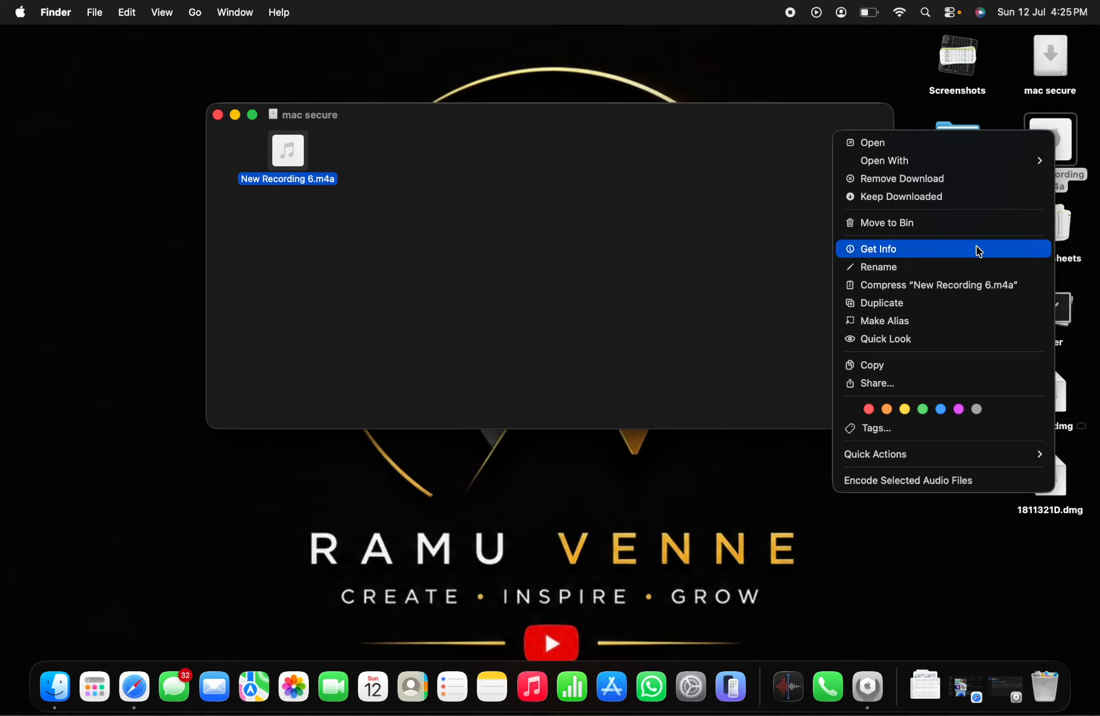
pyautogui.click(981, 228)
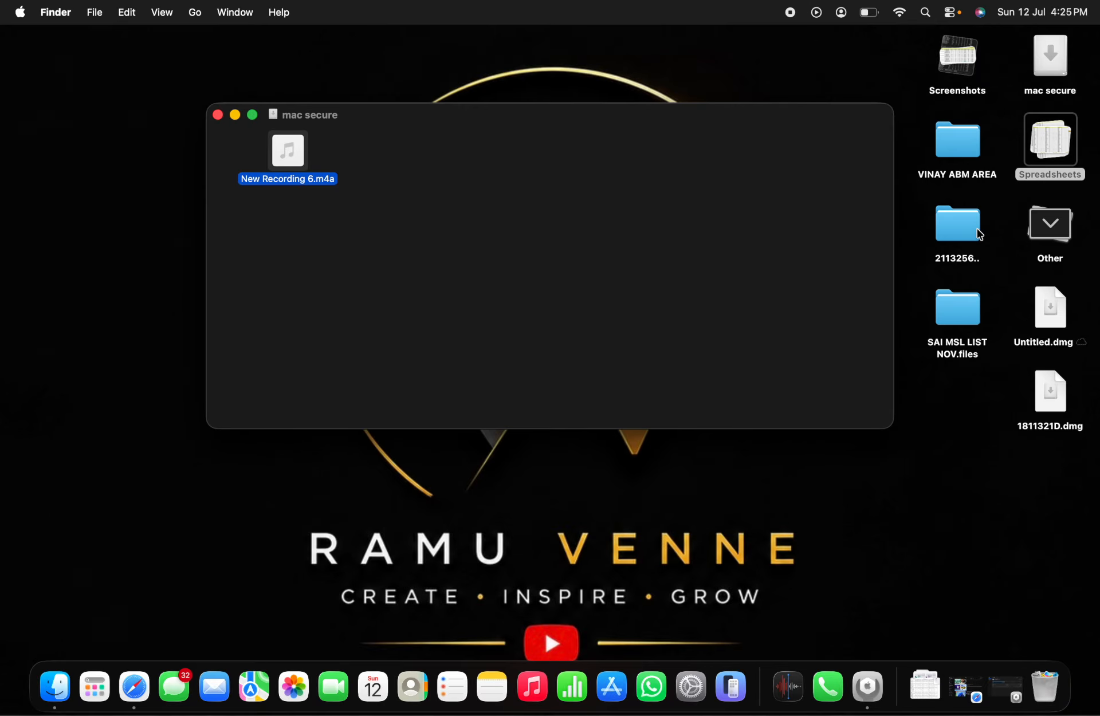